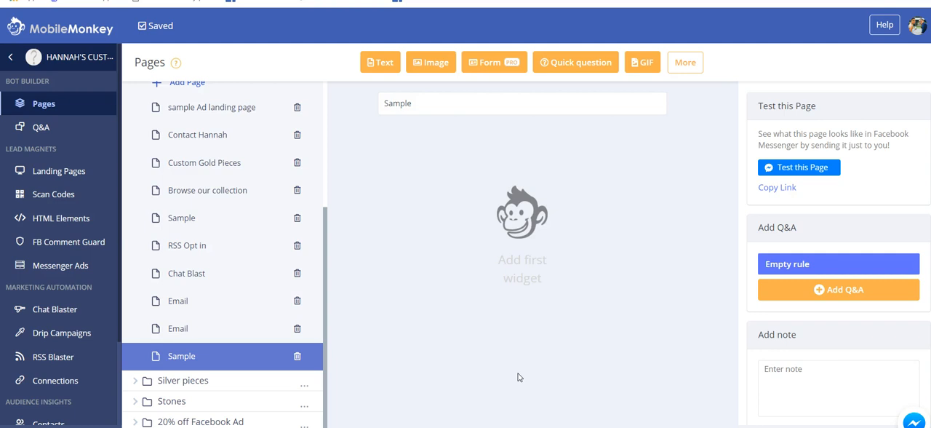
click(523, 376)
click(516, 347)
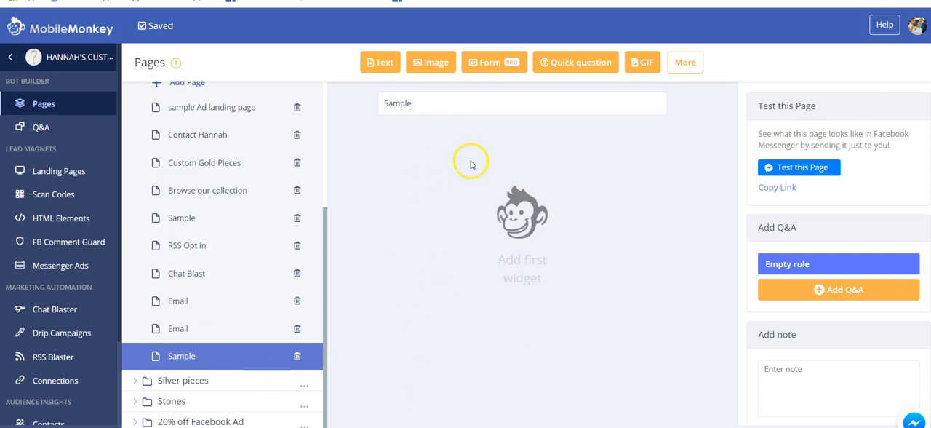
Add a form widget to the empty Sample page and name it "Contact me"
click(509, 68)
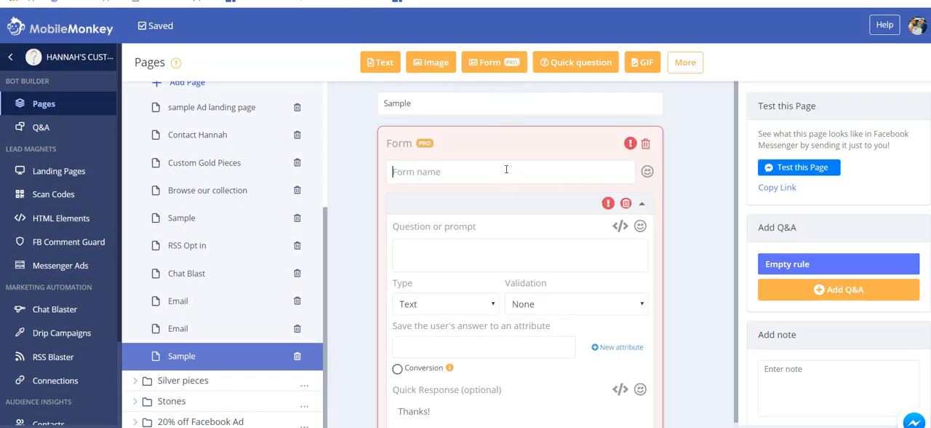
text(Contact me)
Enter "What is your email?" as the prompt of the form's first question
scroll(507, 169, down, 1)
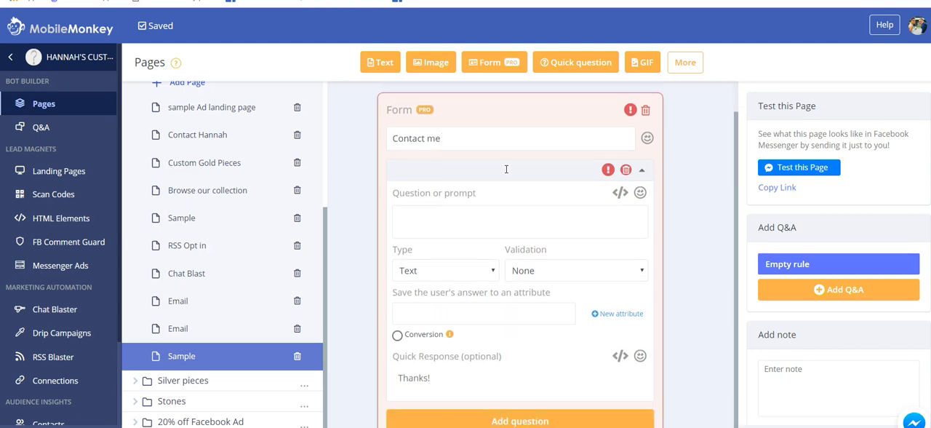
click(454, 226)
text(What is yo)
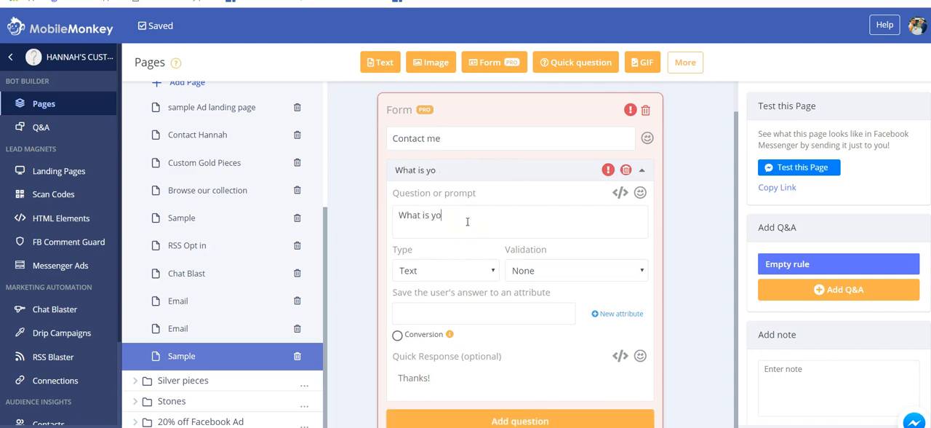
text(ur email?)
Review the answer type and validation options, and set the email question's type to Email
click(474, 272)
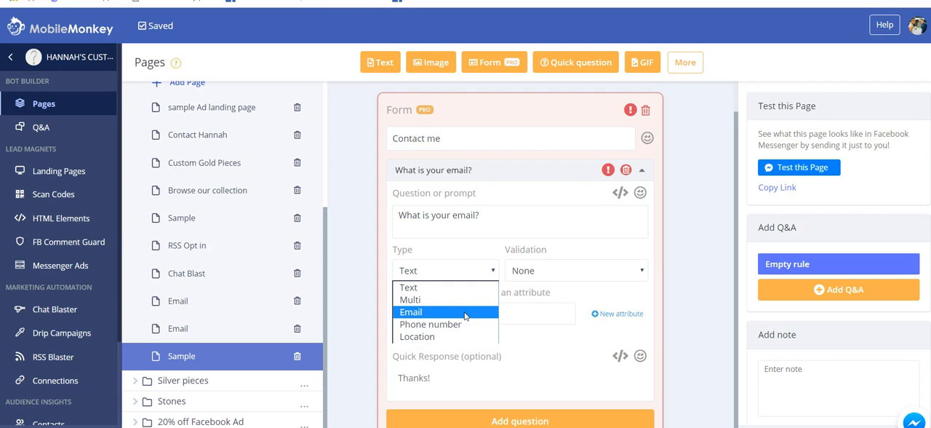
click(471, 337)
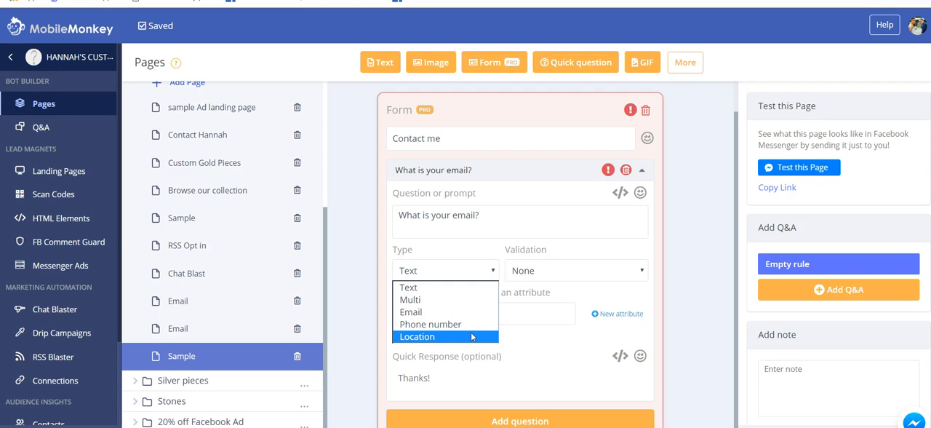
click(574, 270)
click(574, 271)
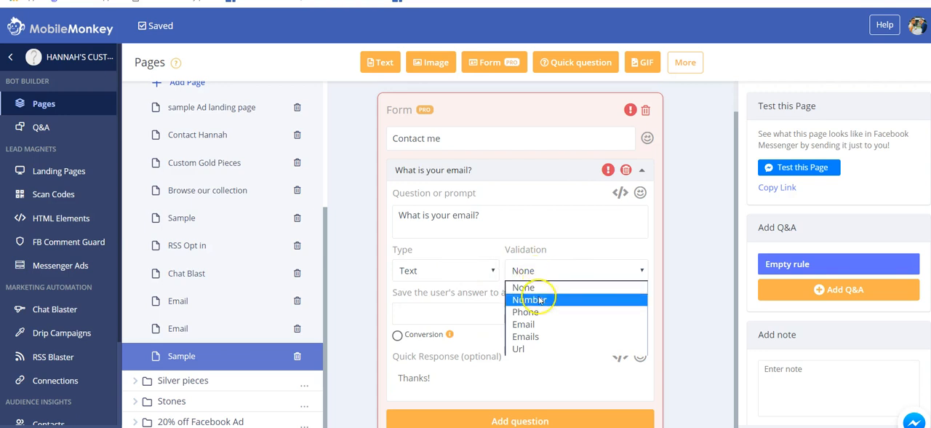
click(468, 270)
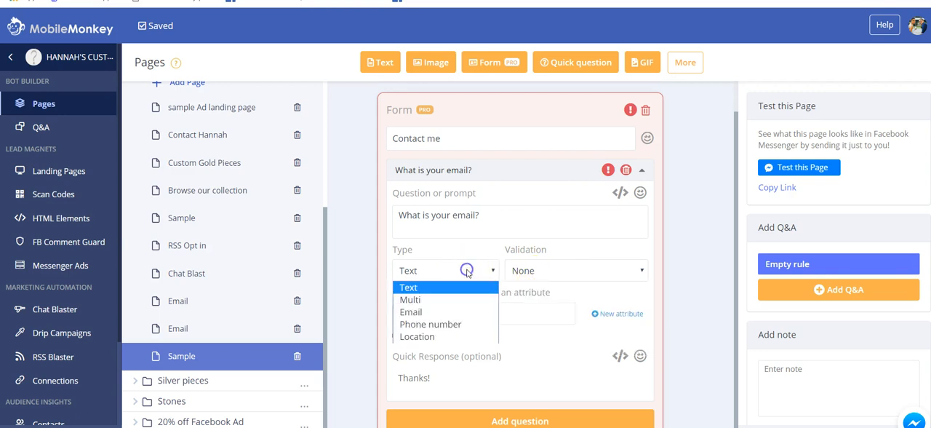
click(449, 312)
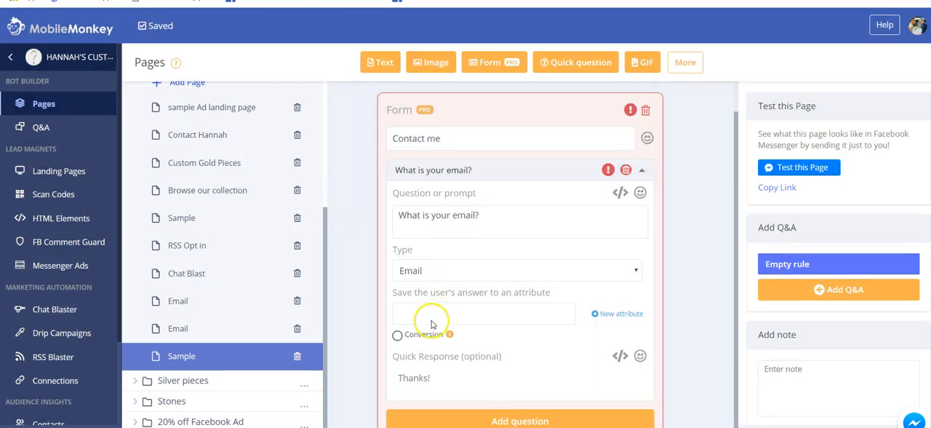
Save the answer of the email question to the EMAIL attribute
click(431, 322)
text(e)
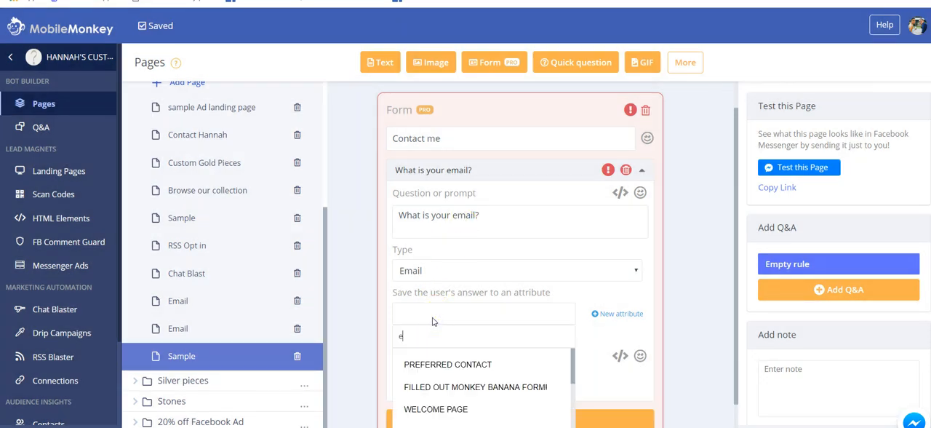
text(mail)
click(453, 365)
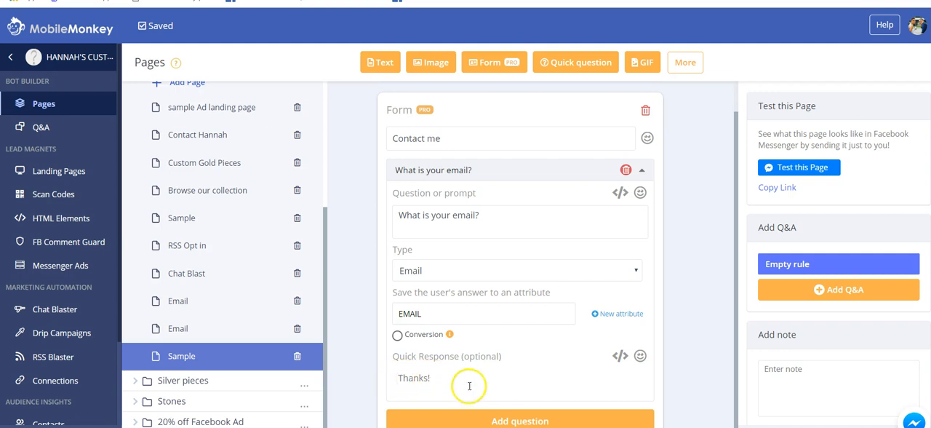
Add a second question to the form with the prompt "What is your phone number?"
click(521, 417)
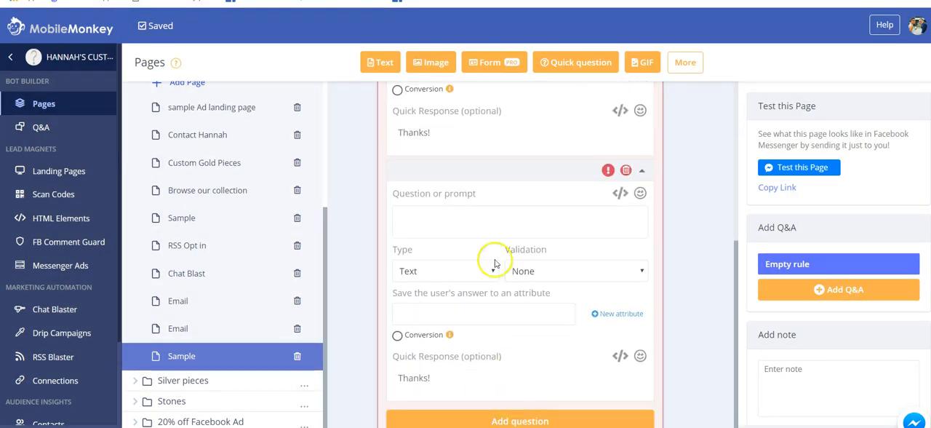
click(481, 221)
text(What is)
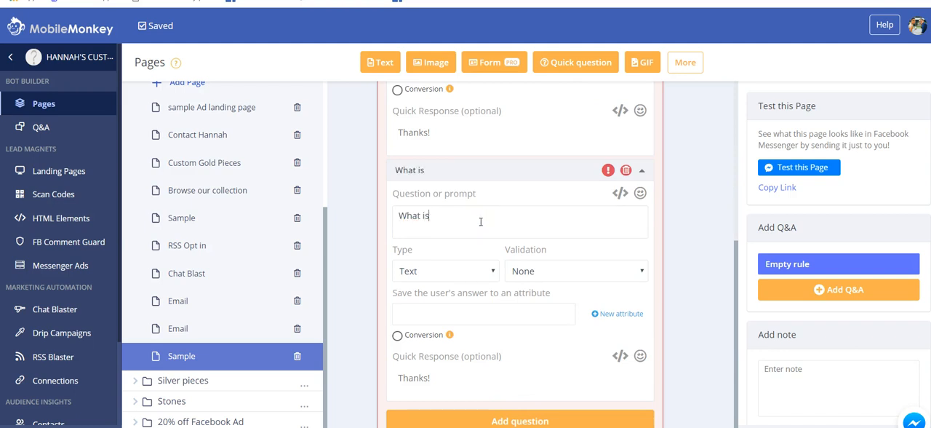
text( your phone number?)
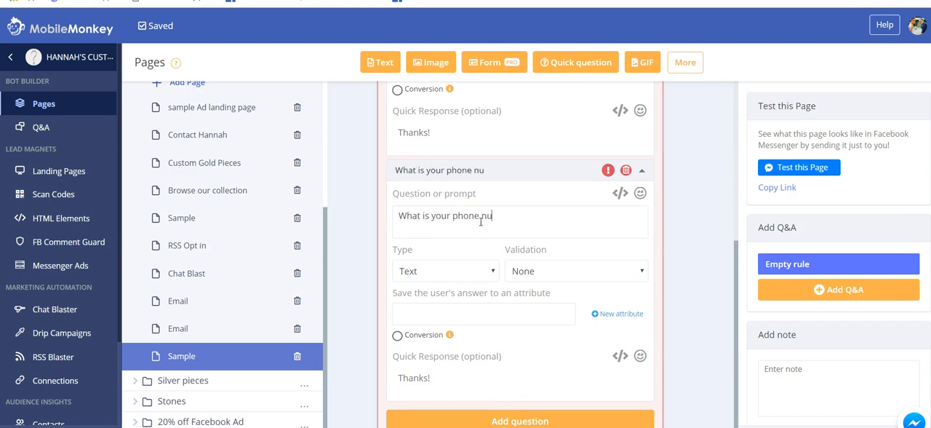
Set the phone question's type to Phone number and save its answer to the PHONE attribute
click(457, 271)
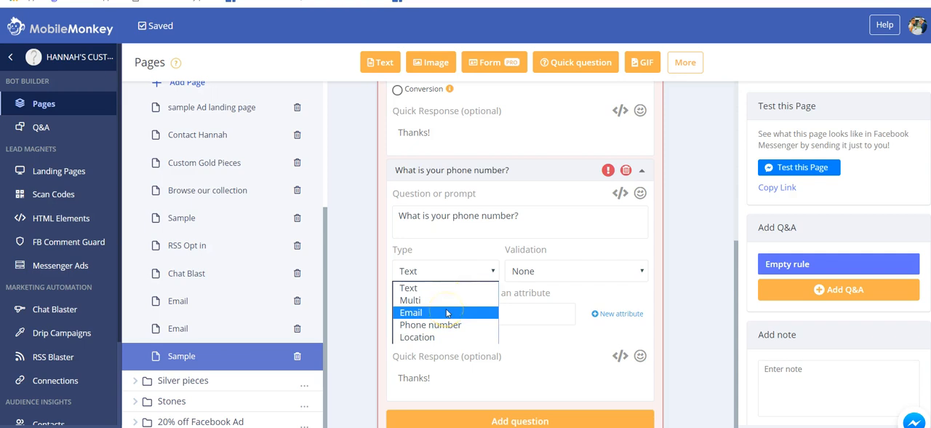
click(449, 331)
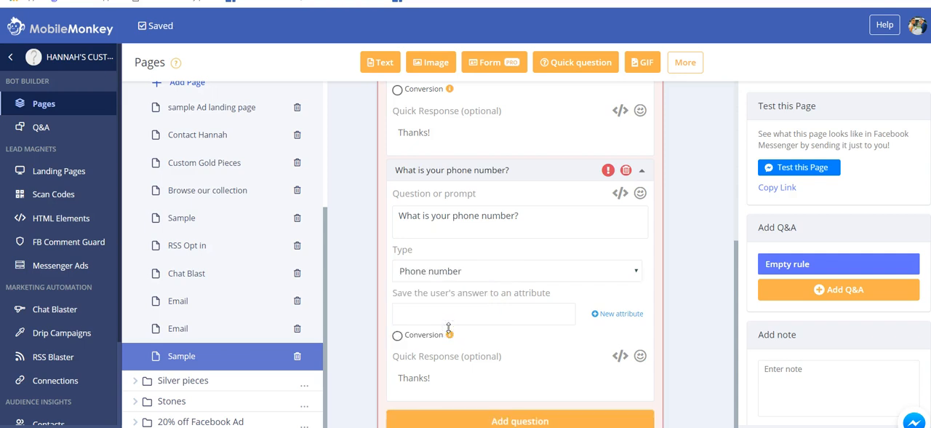
click(449, 313)
text(phon)
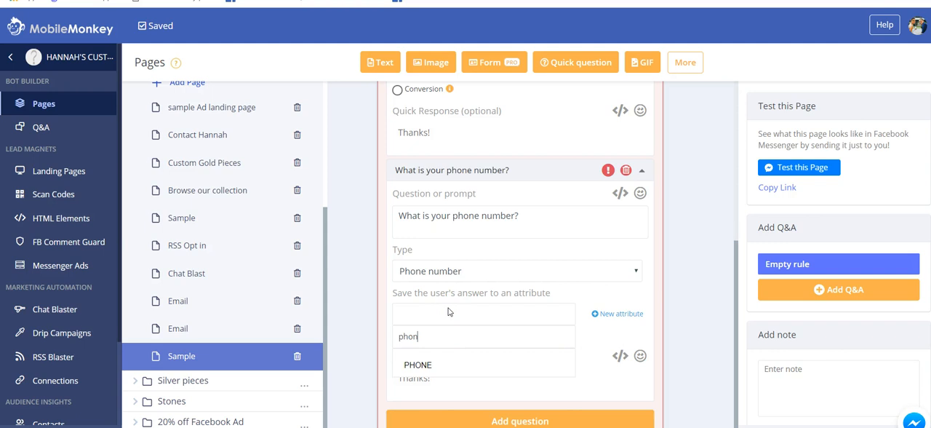
click(439, 368)
Replace the phone question's quick response with "Great!"
click(485, 378)
key(ctrl+a)
text(Great!)
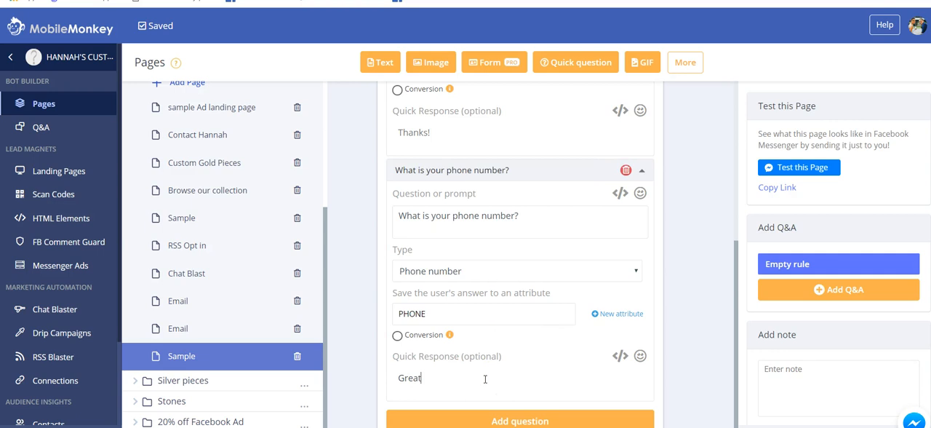
Add a third question with the prompt "Do you prefer to be contacted by phone or email?"
click(492, 412)
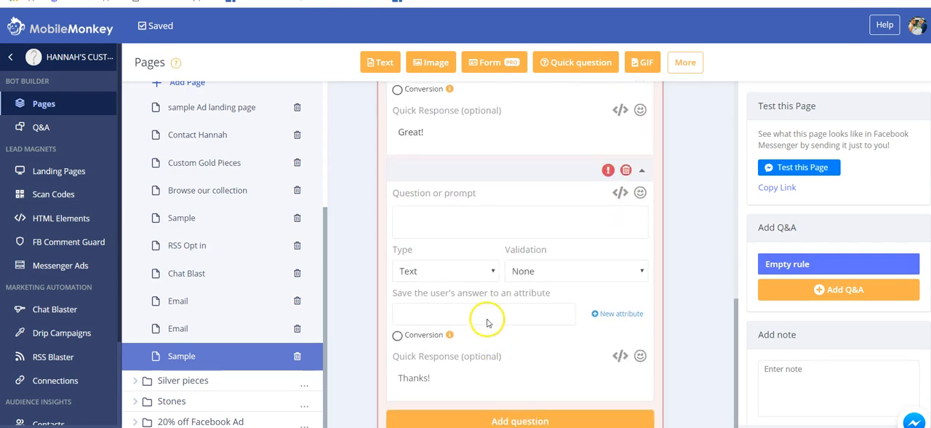
click(457, 212)
text(Do you pre)
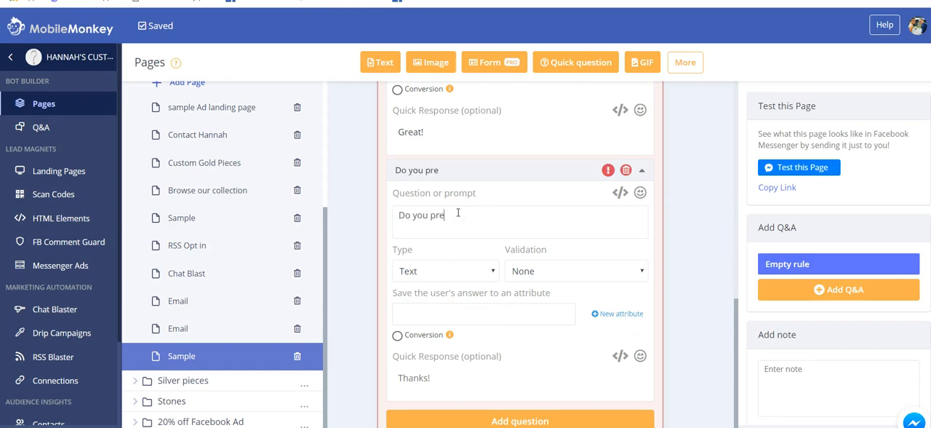
text(fer to be con)
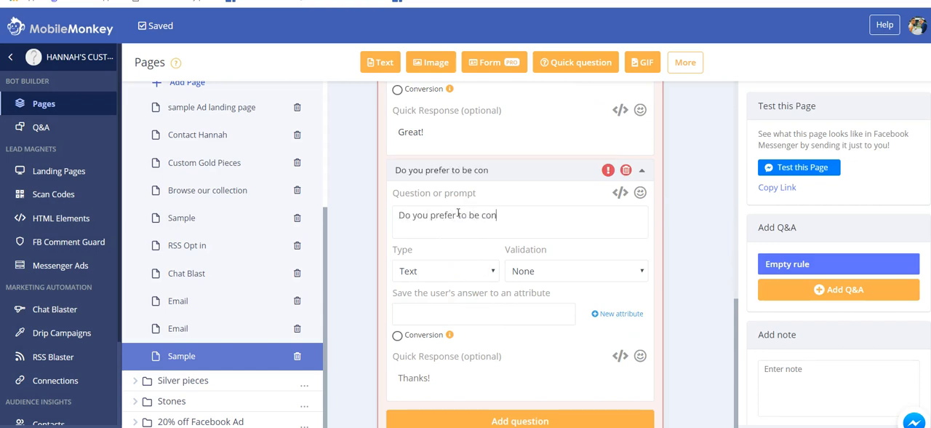
text(tacted by phon)
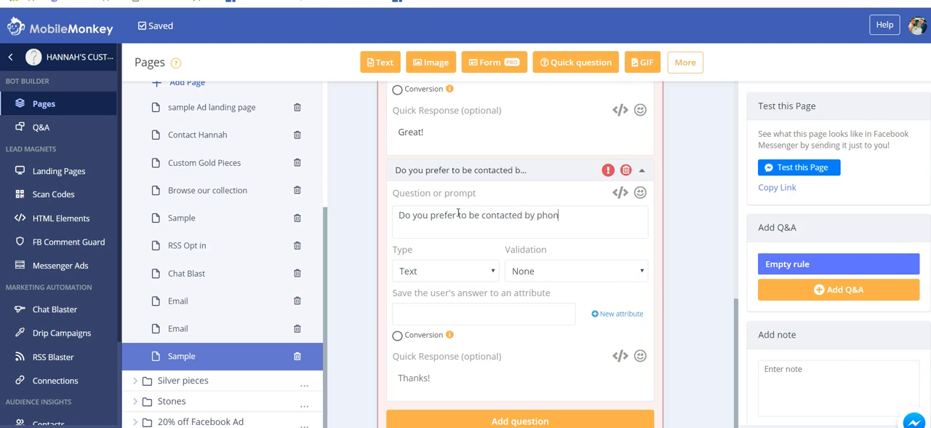
text(e or email?)
Set the contact preference question's type to Multi and save its answer to the PREFERRED CONTACT attribute
click(470, 272)
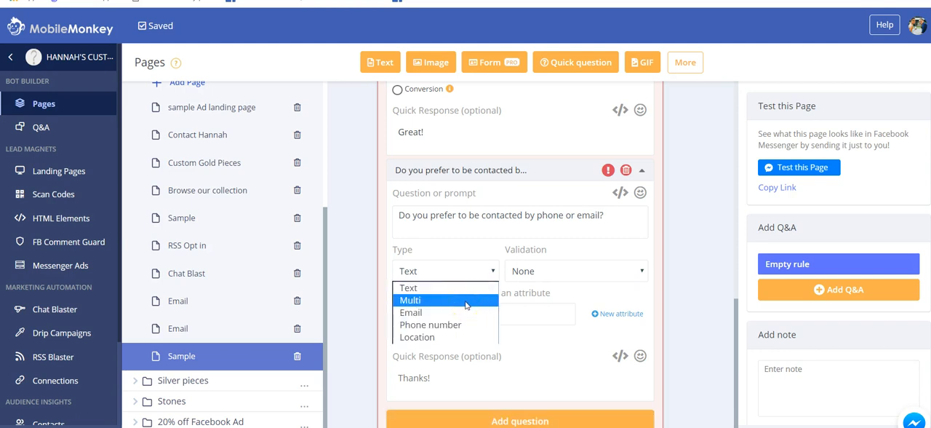
click(466, 301)
click(437, 323)
click(436, 319)
click(437, 317)
text(pr)
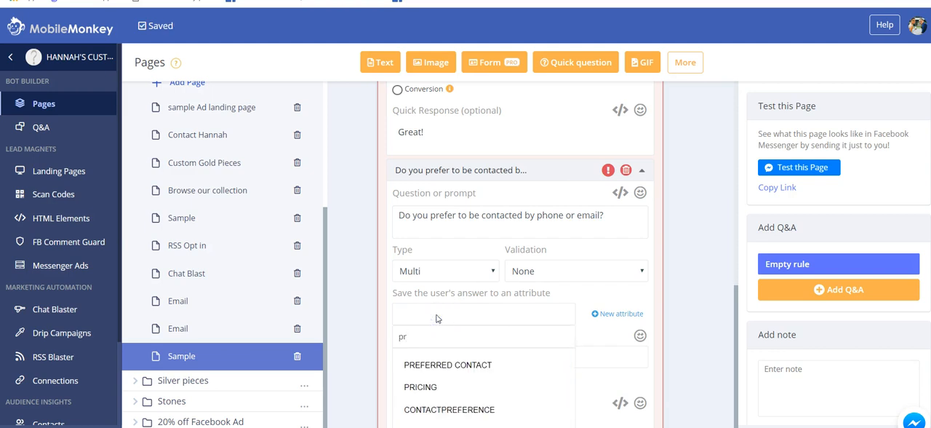
click(446, 363)
Add "phone" and "email" as the answer values of the contact preference question
click(439, 359)
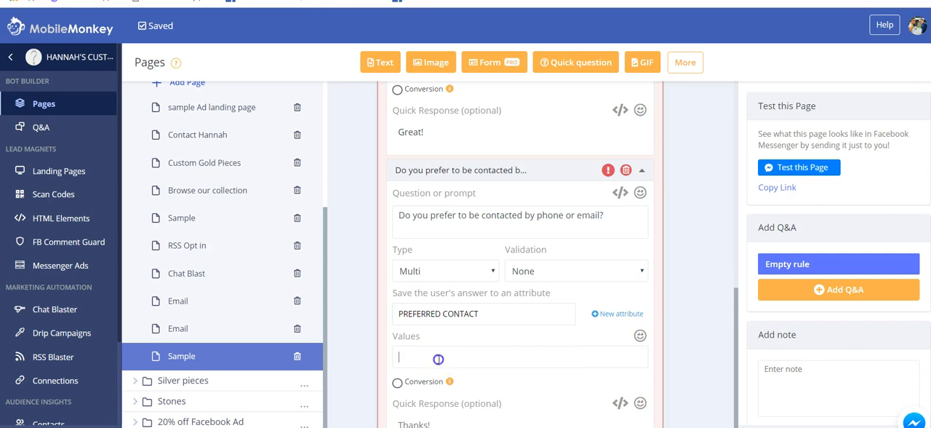
text(phone)
key(Return)
text(email)
key(Return)
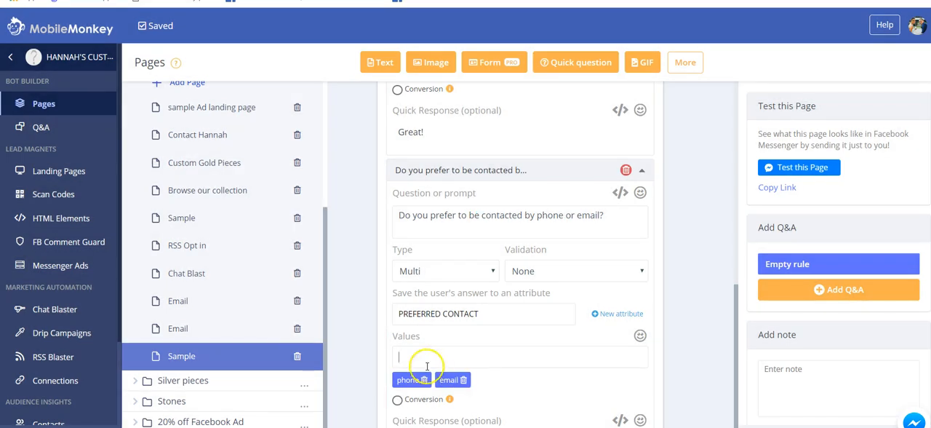
Collapse all three form questions and try moving the phone number question above the email question
scroll(565, 345, down, 1)
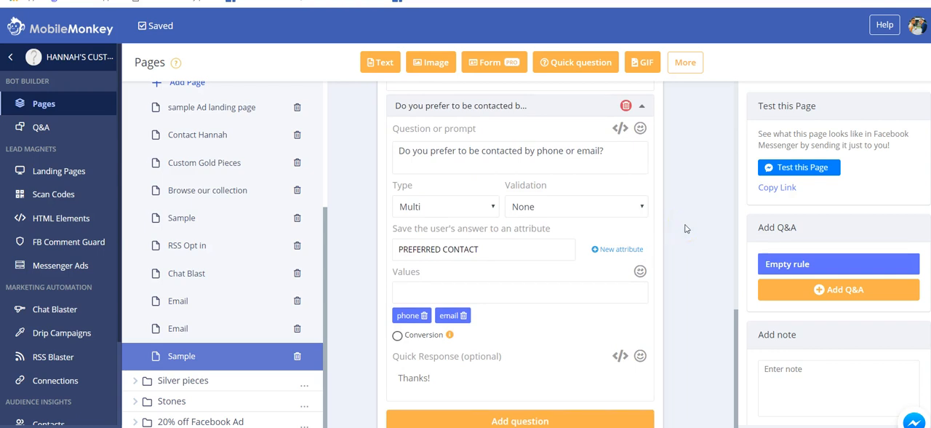
scroll(684, 229, up, 6)
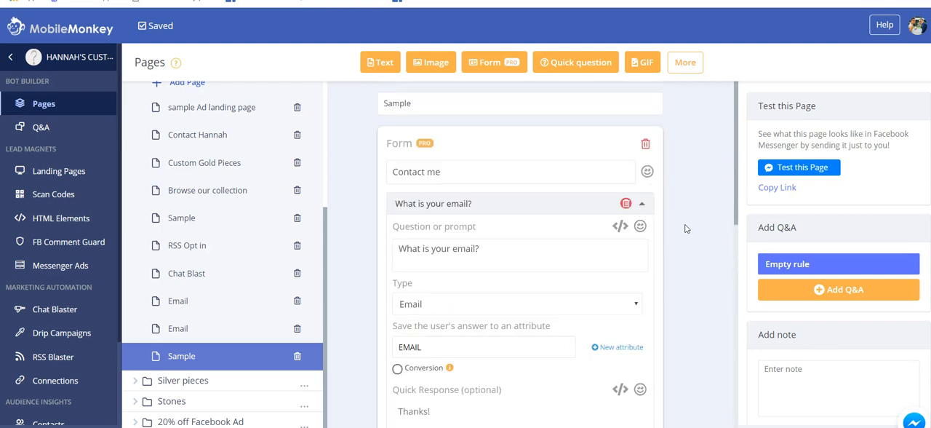
click(643, 207)
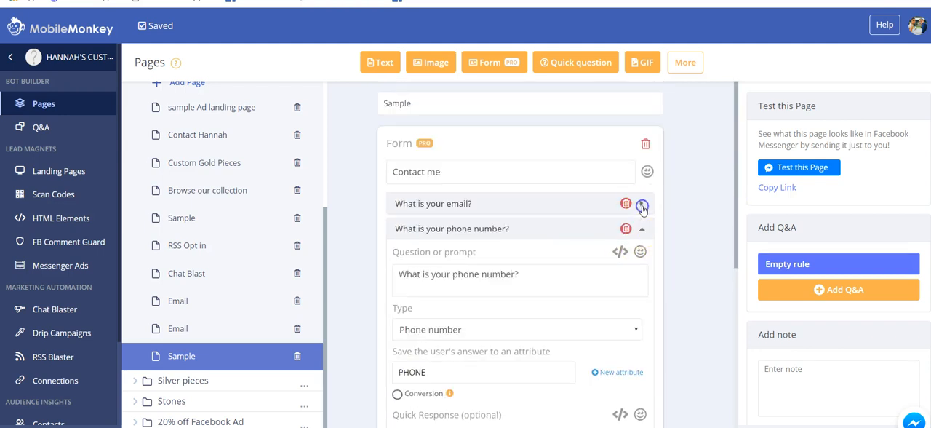
click(643, 231)
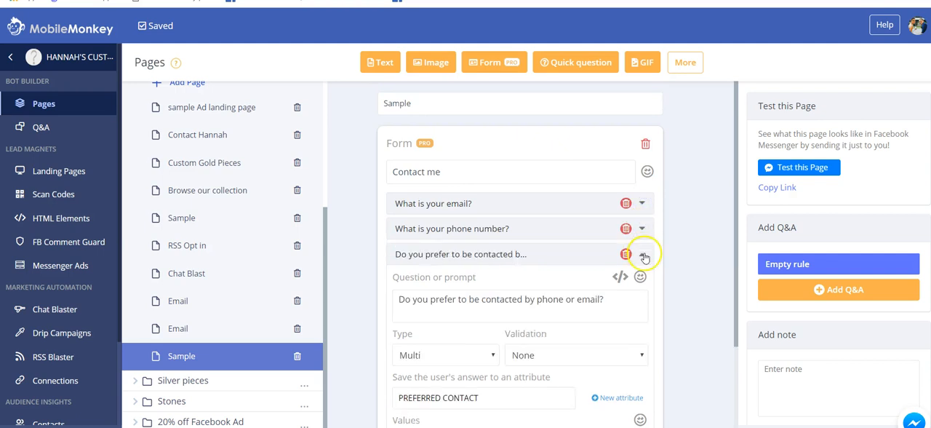
click(646, 253)
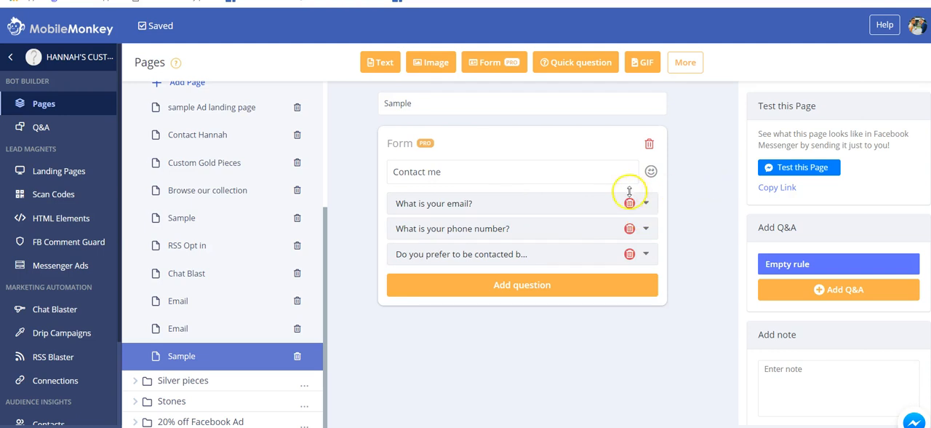
drag(487, 232, 485, 202)
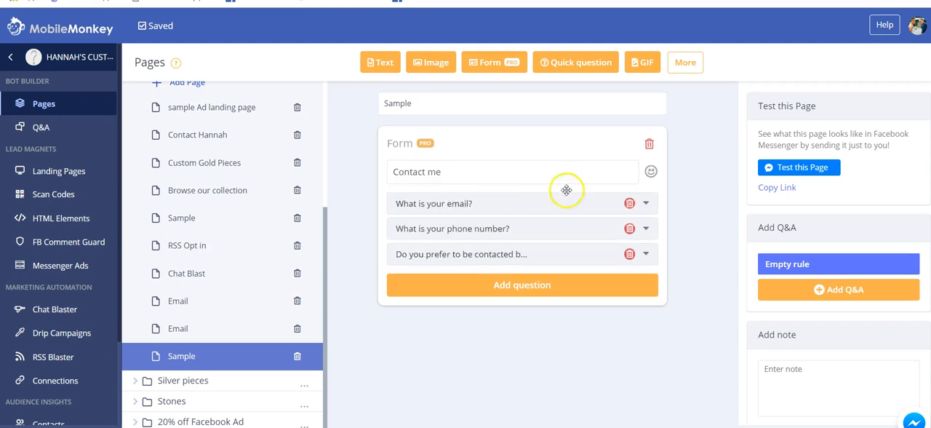
Test the Sample page by sending it to Facebook Messenger
click(717, 187)
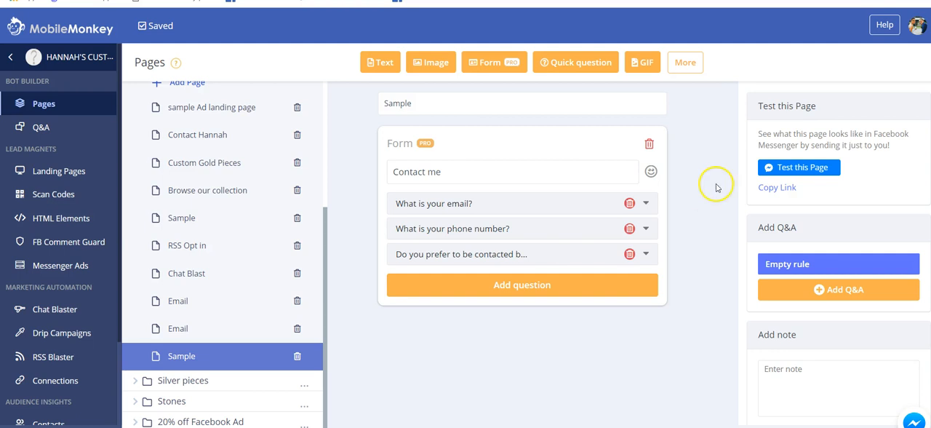
click(782, 170)
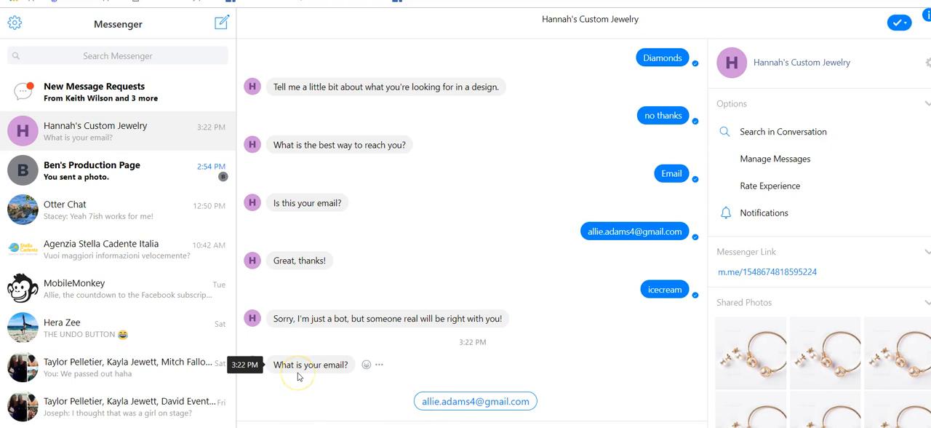
Answer the bot's form questions with the suggested email address and phone number, and choose email as the contact preference
click(454, 403)
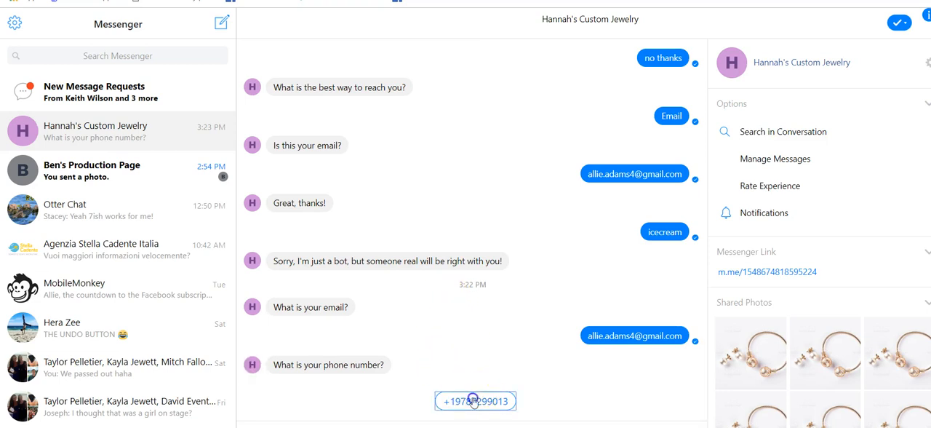
click(473, 400)
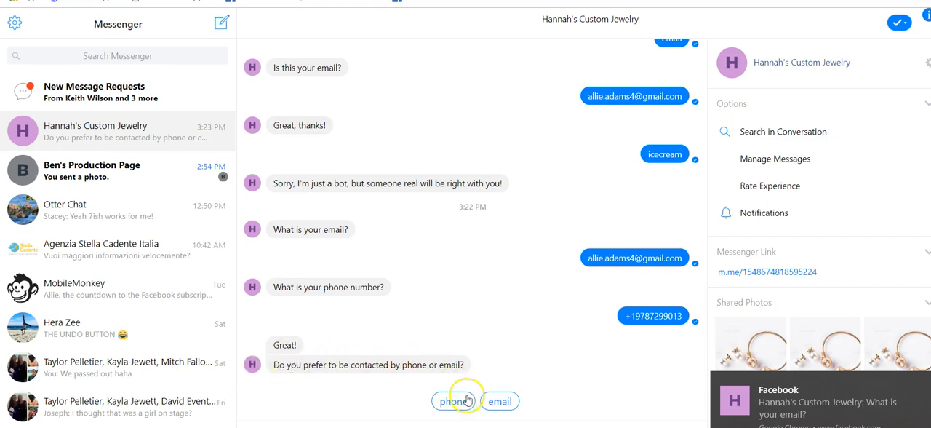
click(501, 401)
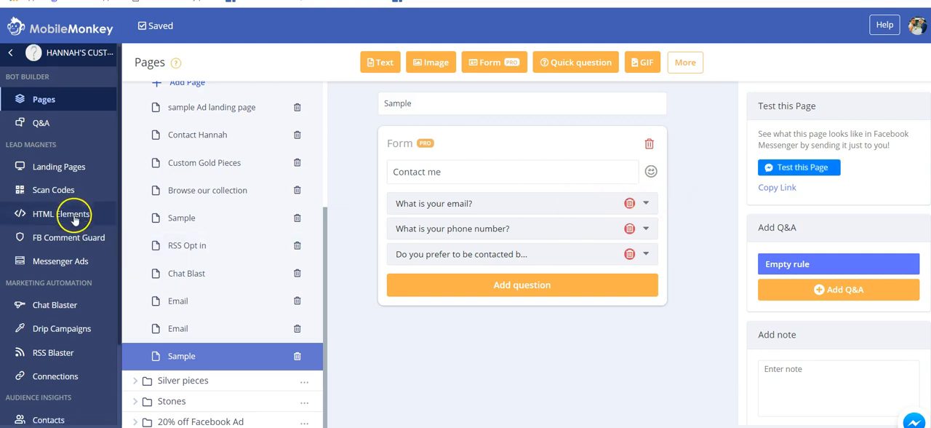
Switch to MobileMonkey and review the form conversion statistics and the Conversions chart in Bot Analytics
scroll(66, 211, down, 3)
click(58, 364)
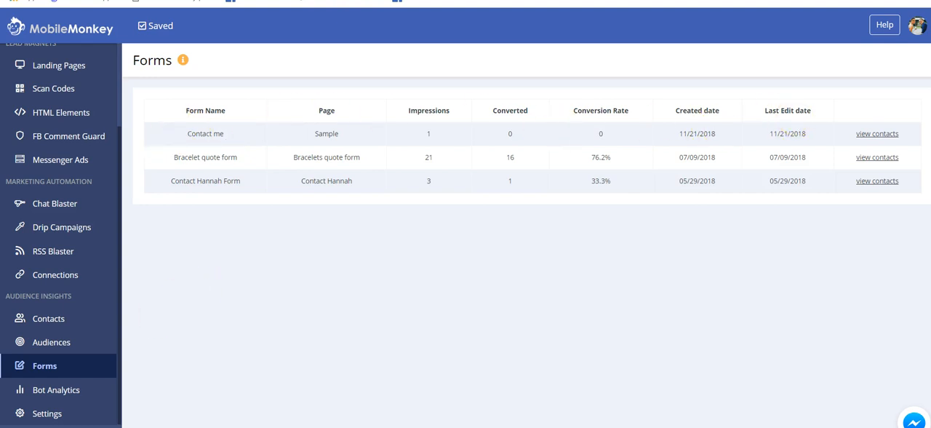
click(85, 391)
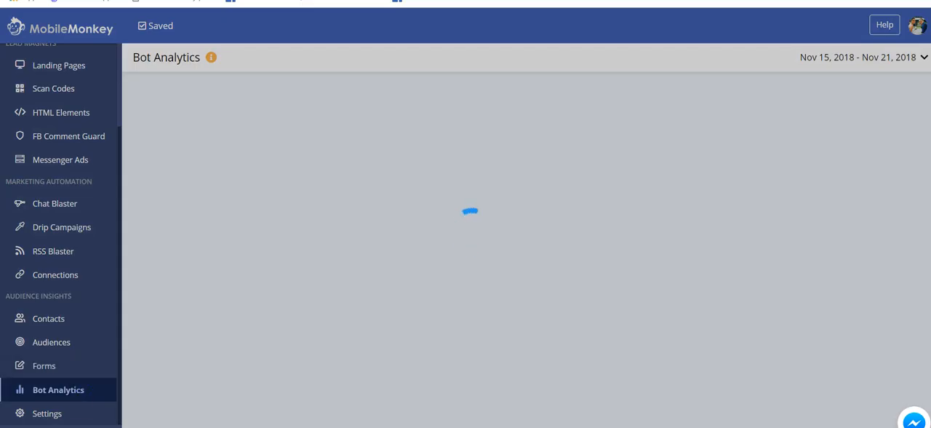
scroll(179, 213, down, 6)
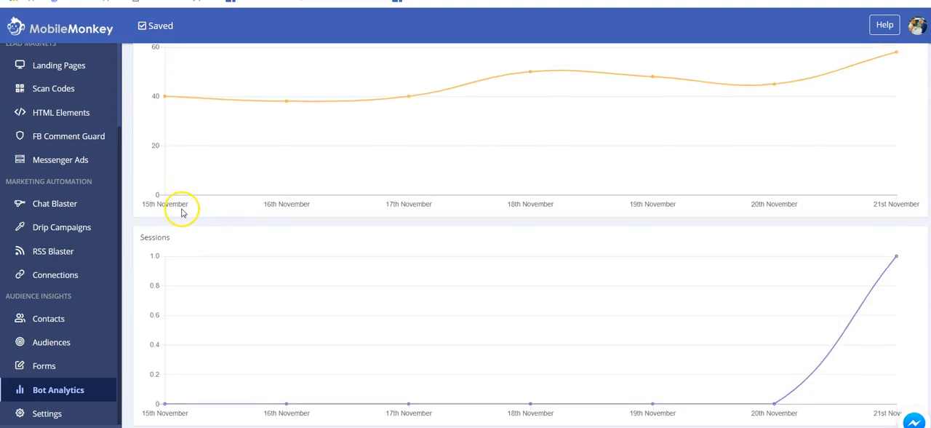
scroll(179, 211, up, 2)
mouse_move(402, 216)
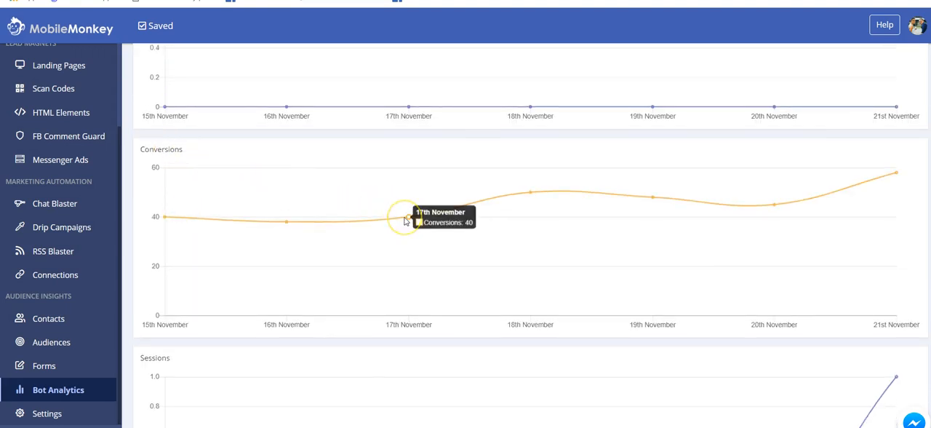